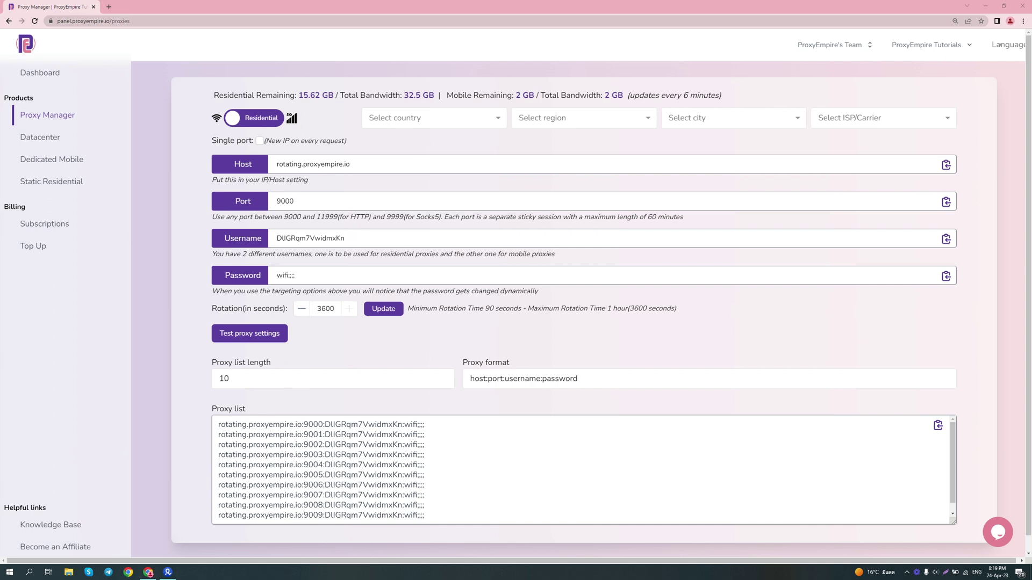
- Target United States as the proxy country and select the first proxy list line
left_click(430, 118)
type("u")
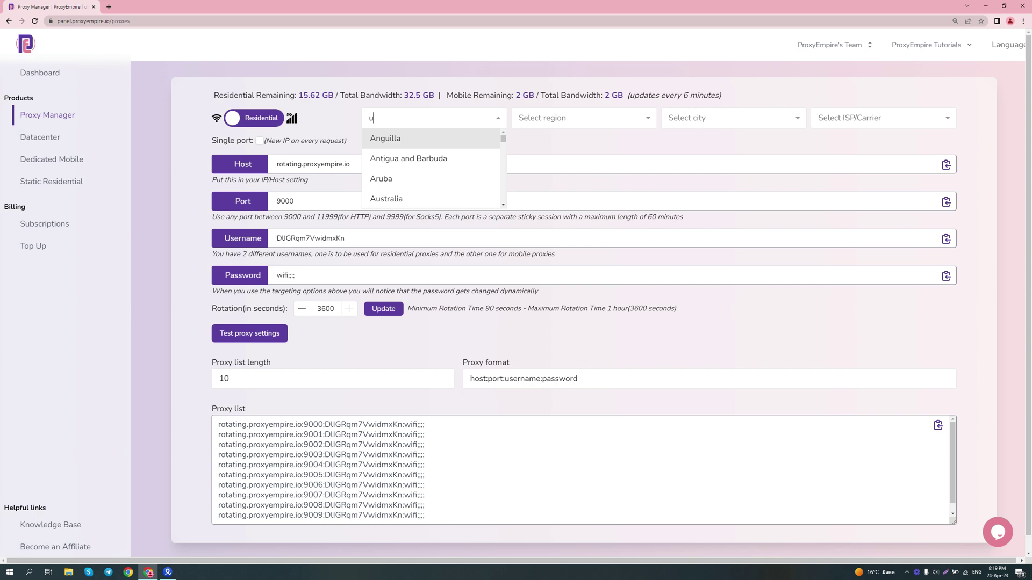
type("nited")
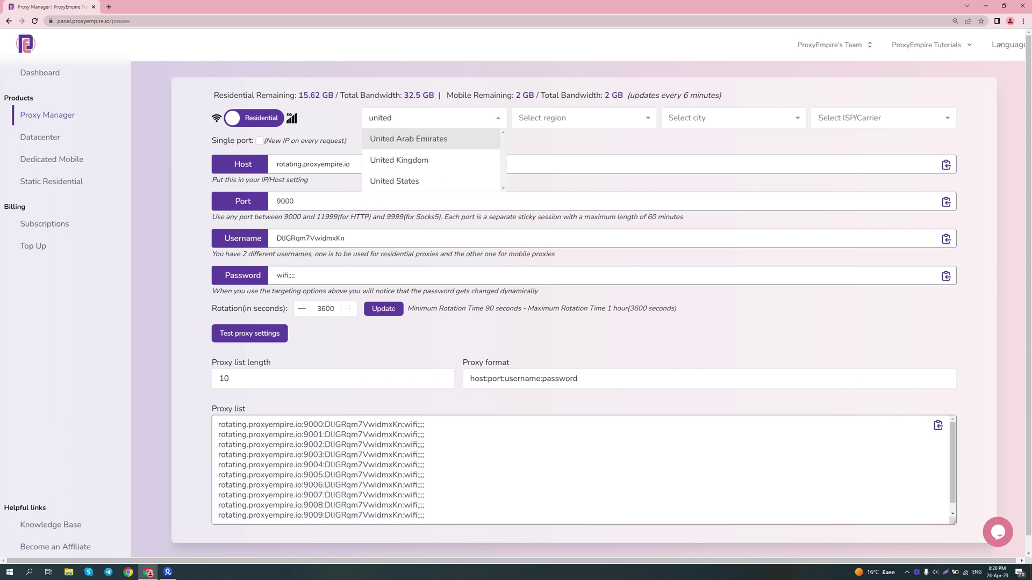
left_click(440, 179)
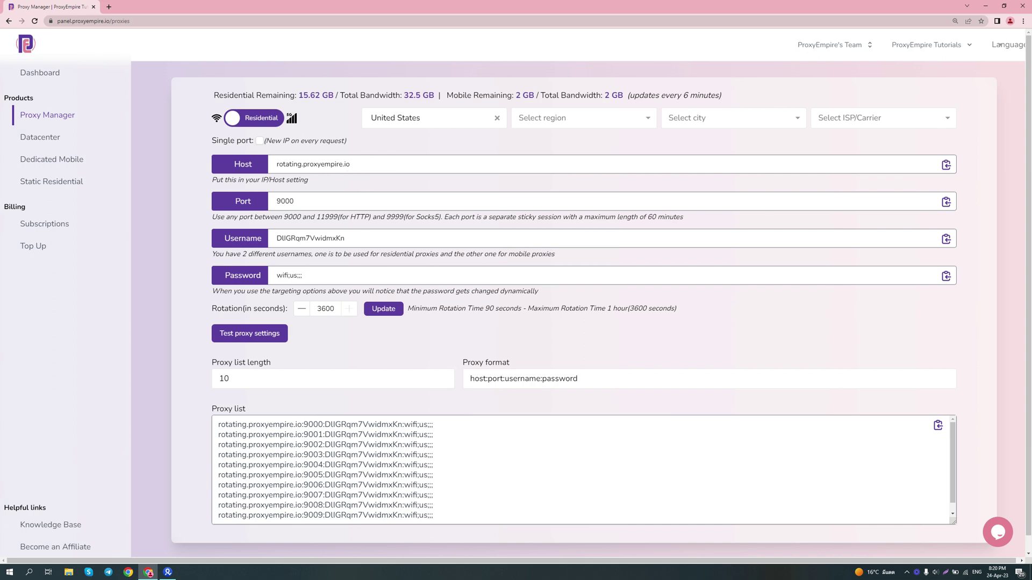
left_click_drag(433, 425, 182, 414)
key("ctrl+c")
- Set the profile's proxy type to Socks 5, paste the proxy string and test it
key("alt+Tab")
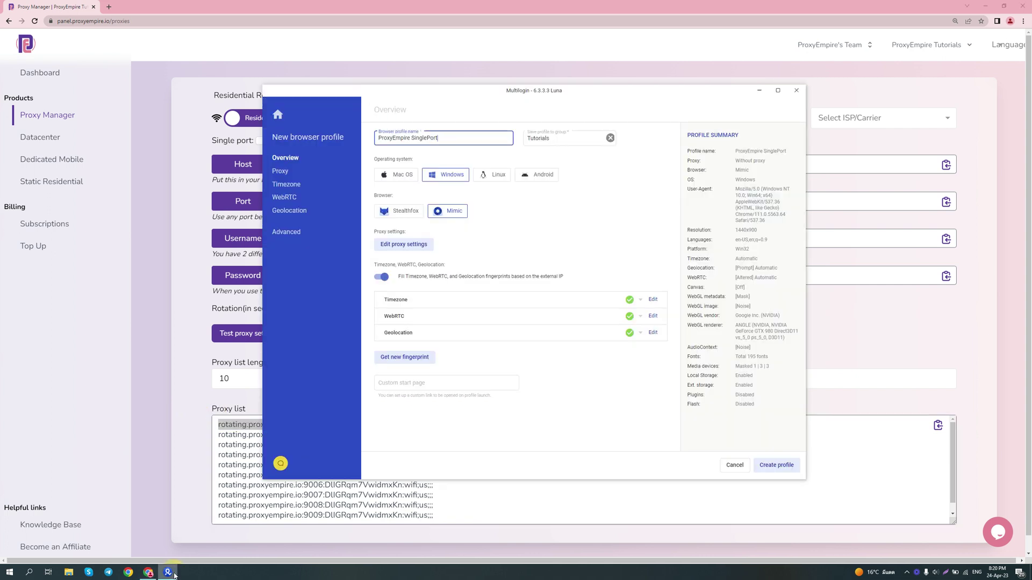
left_click(427, 243)
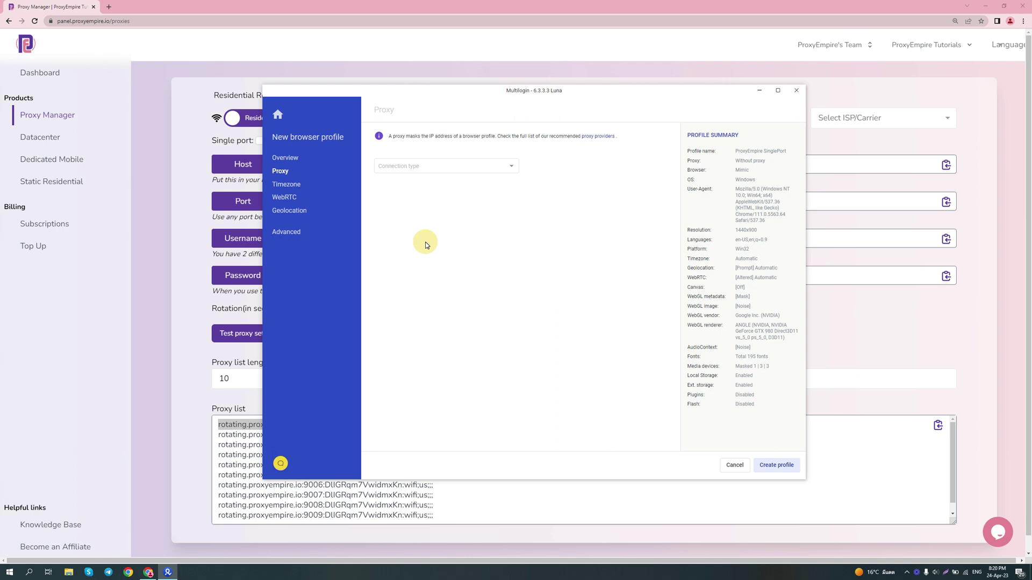
left_click(450, 171)
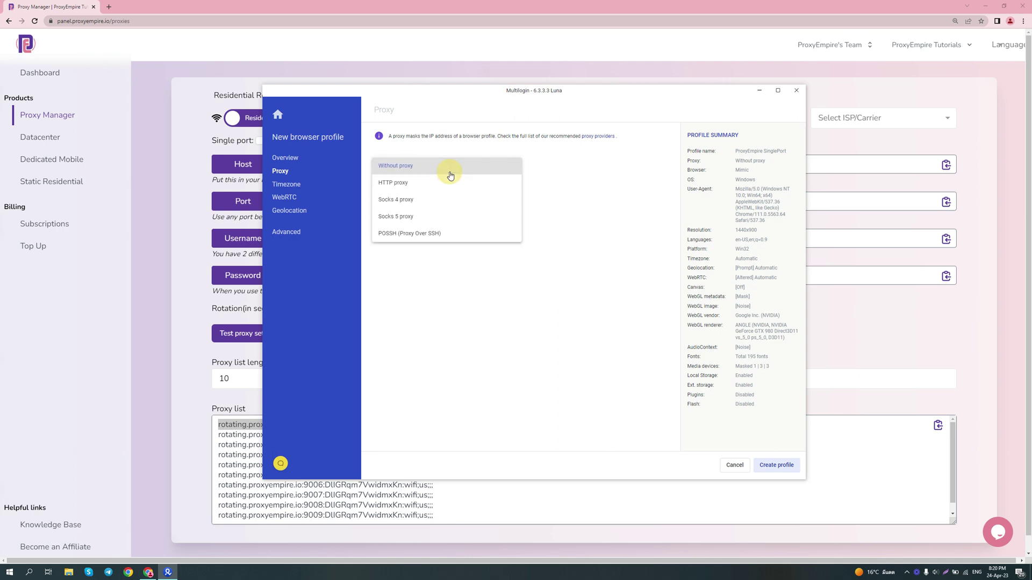
left_click(456, 215)
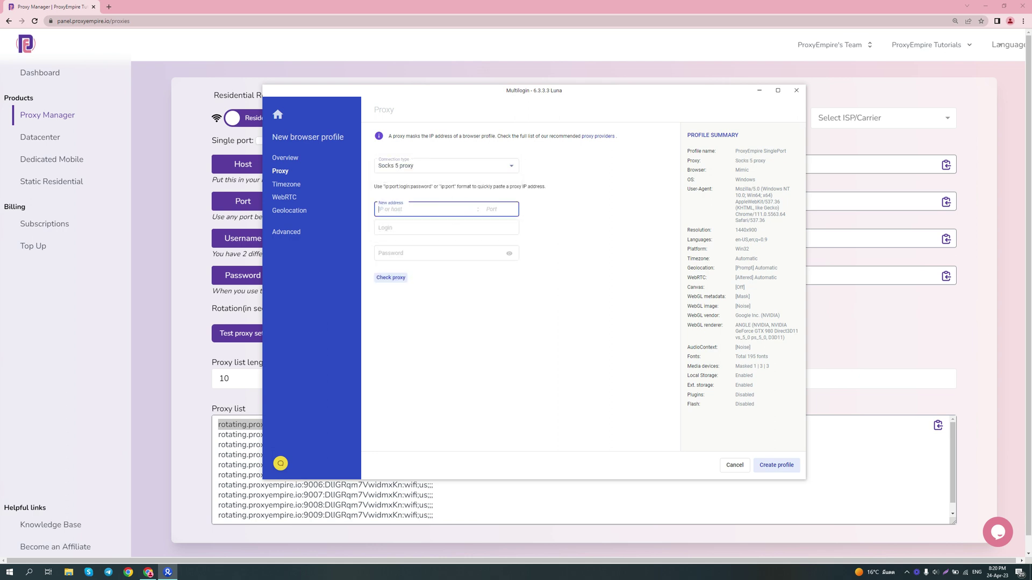
key("ctrl+v")
left_click(391, 277)
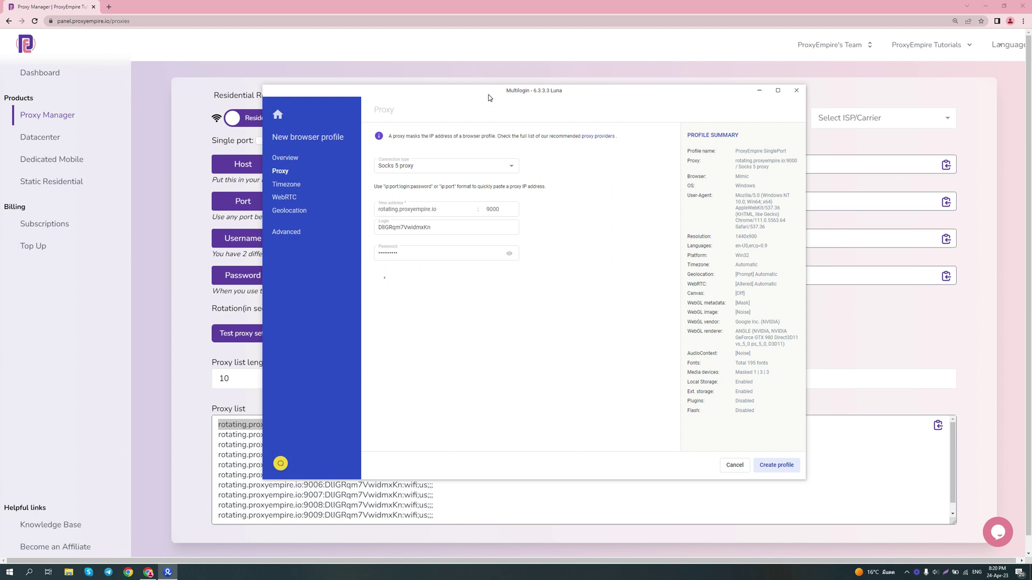
- Change the proxy port to 9001 and rerun the connection check, passing with a US IP
left_click_drag(489, 98, 605, 96)
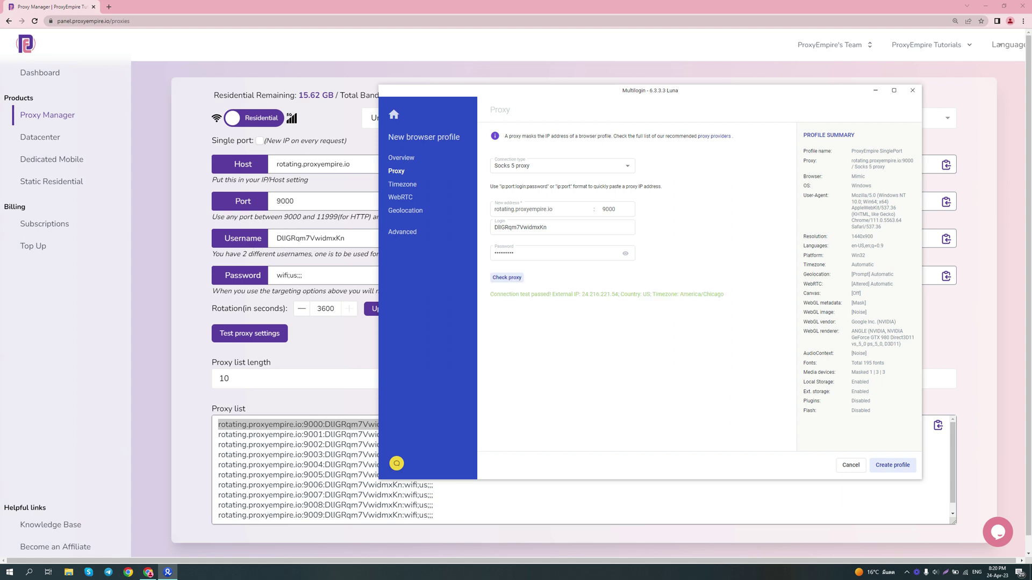
left_click(616, 211)
left_click(615, 209)
key("BackSpace")
type("1")
left_click(507, 278)
- Enable single-port mode on port 5000 and select the first updated proxy list line
left_click(183, 187)
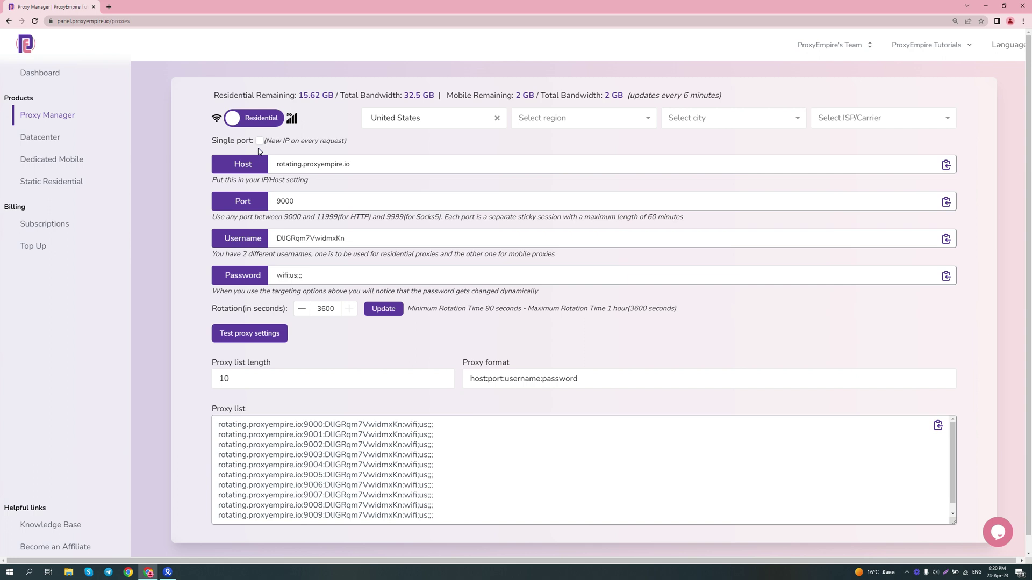
scroll(583, 470, "down", 1)
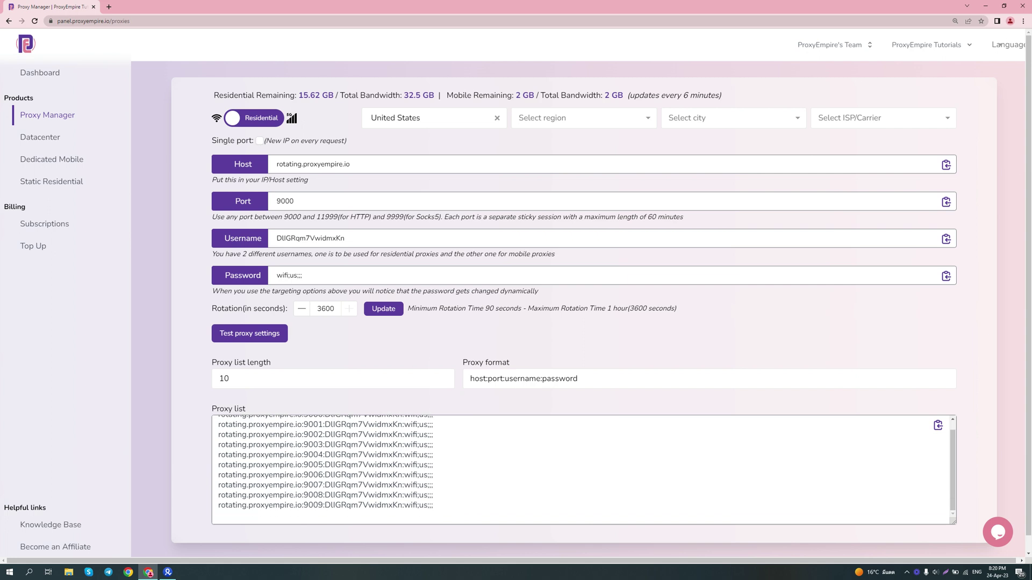
scroll(583, 470, "up", 1)
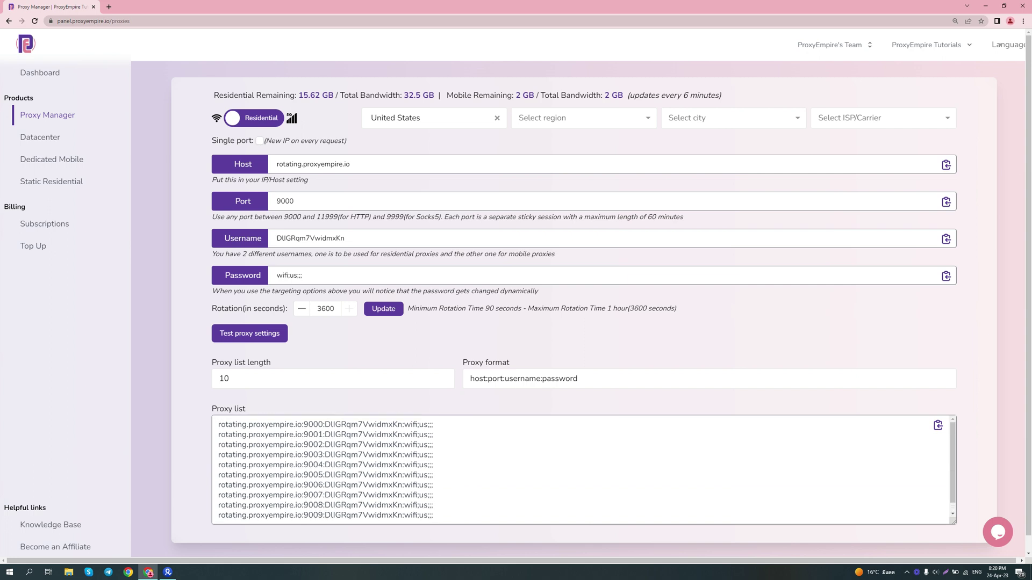
left_click(260, 141)
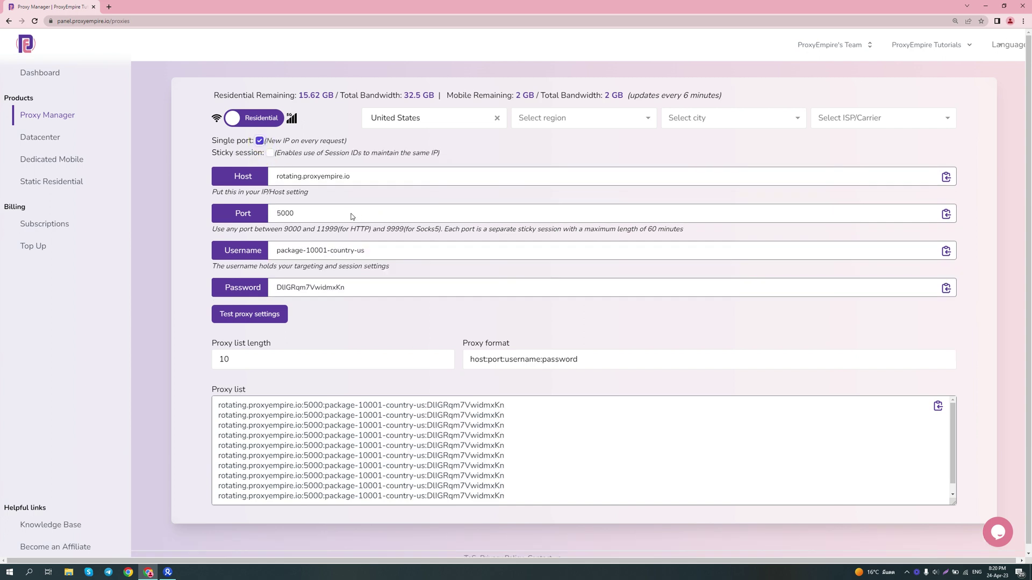
double_click(288, 213)
left_click_drag(505, 405, 156, 346)
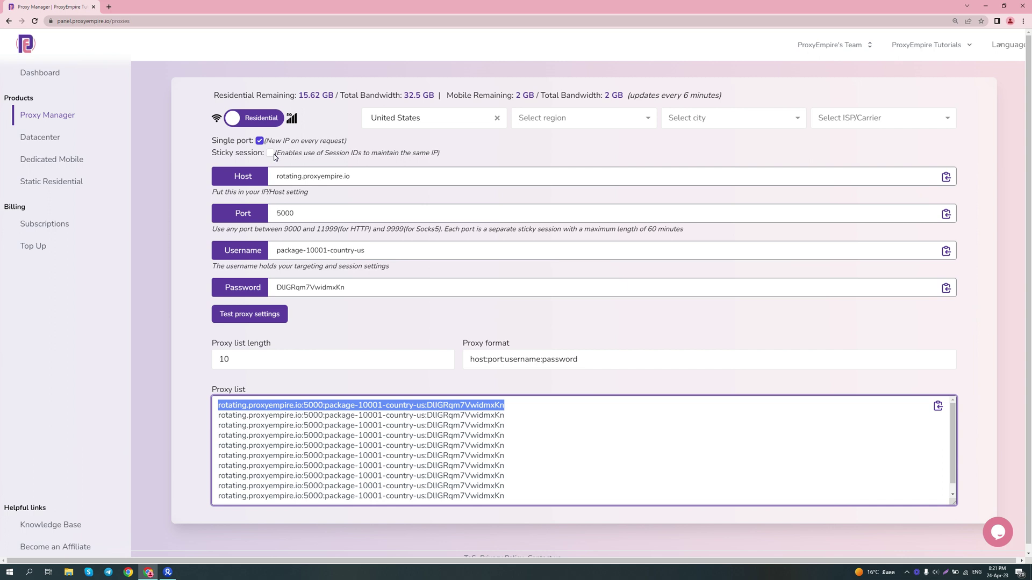
- Switch the profile proxy to port 5000 and run the connection check three times
left_click(170, 573)
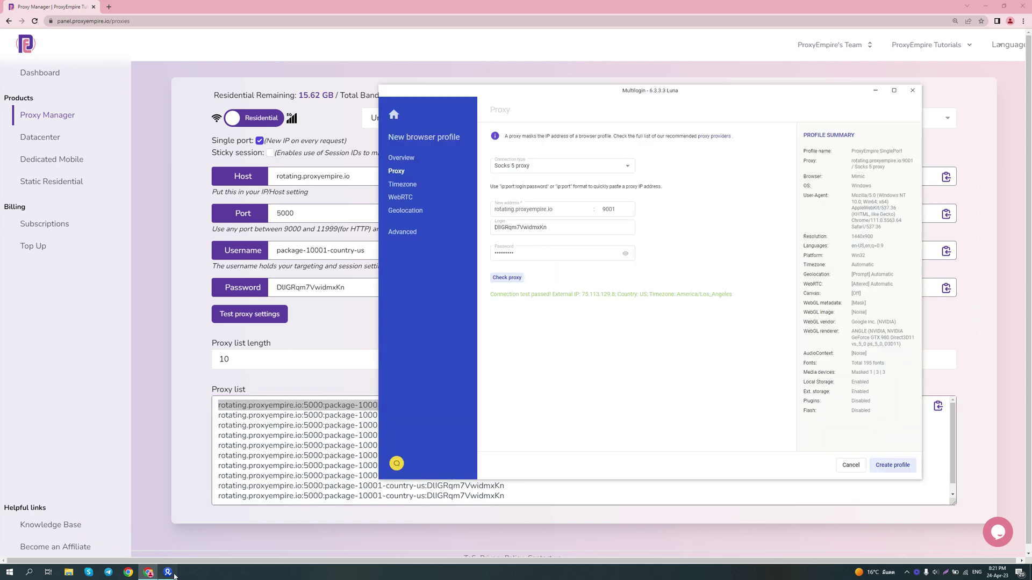
triple_click(537, 209)
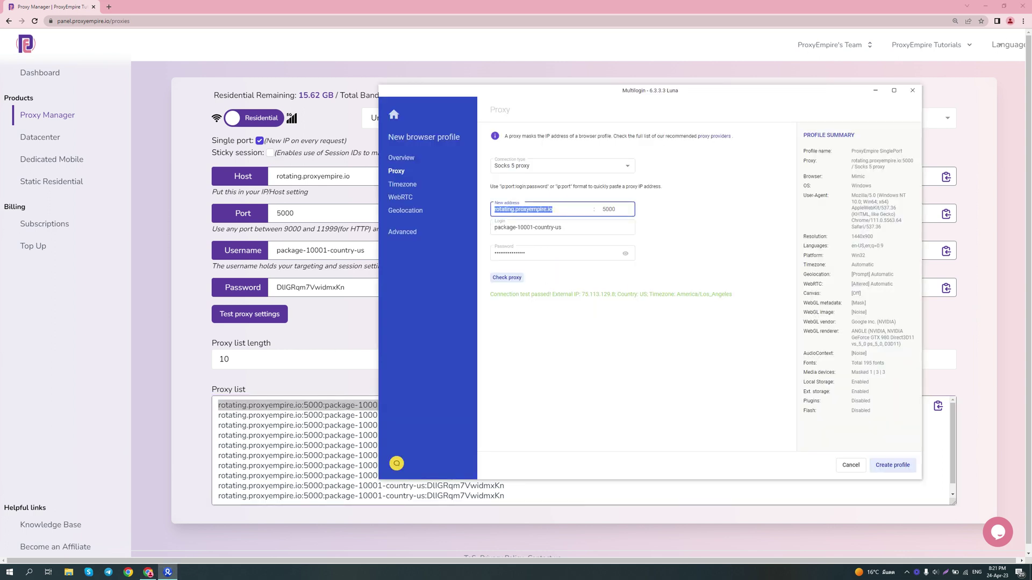
left_click(516, 277)
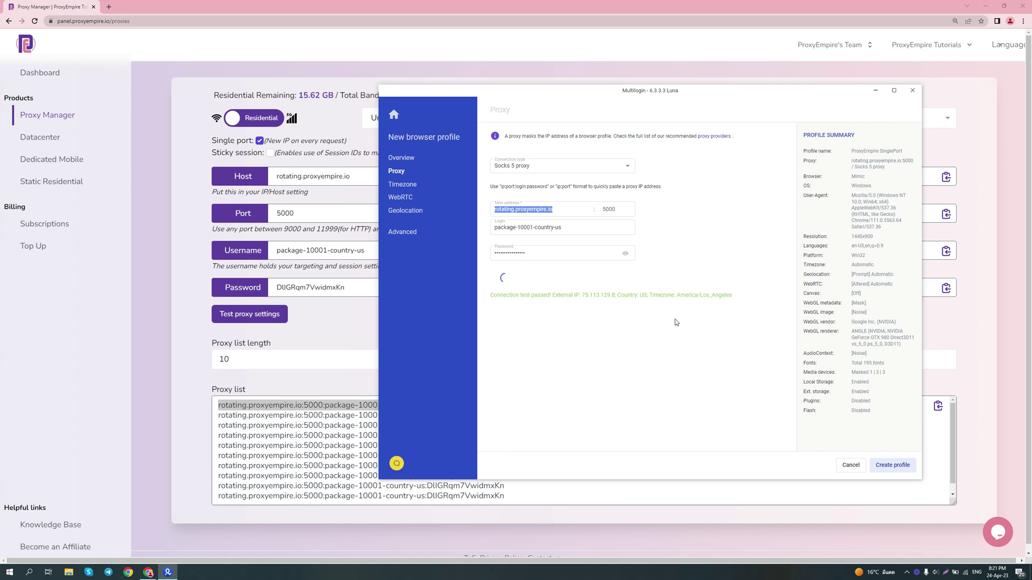
left_click(513, 273)
left_click(517, 276)
- Enable sticky sessions and review the port 5000, username session ID, and list length 10
left_click(202, 146)
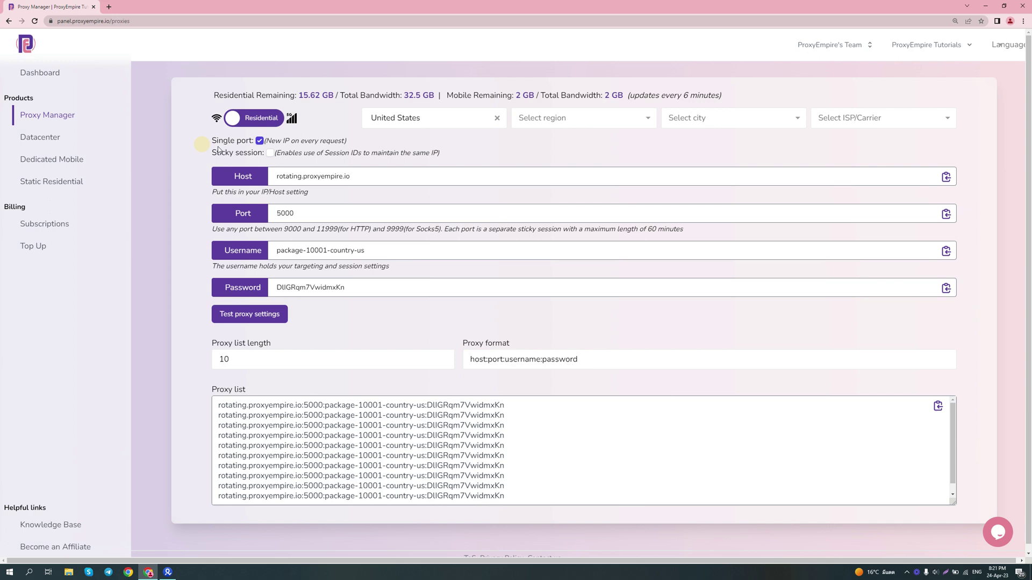
left_click(268, 154)
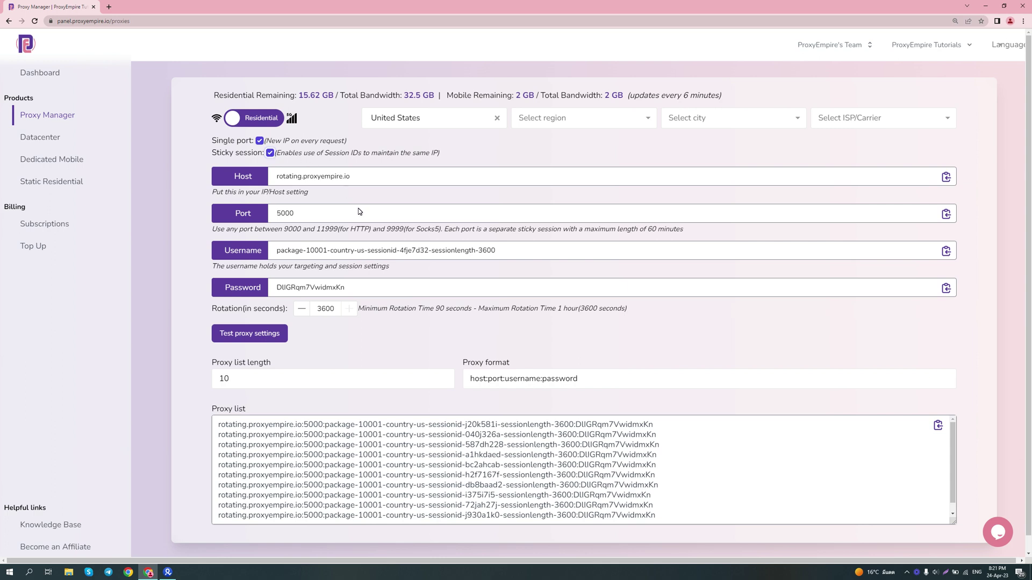
left_click_drag(299, 212, 266, 212)
left_click_drag(368, 250, 427, 253)
left_click(427, 253)
left_click(353, 380)
scroll(384, 422, "down", 3)
left_click(470, 405)
- Paste the first proxy line and host rotating.proxyempire.io into the profile's proxy address
left_click_drag(653, 425, 120, 404)
left_click(168, 571)
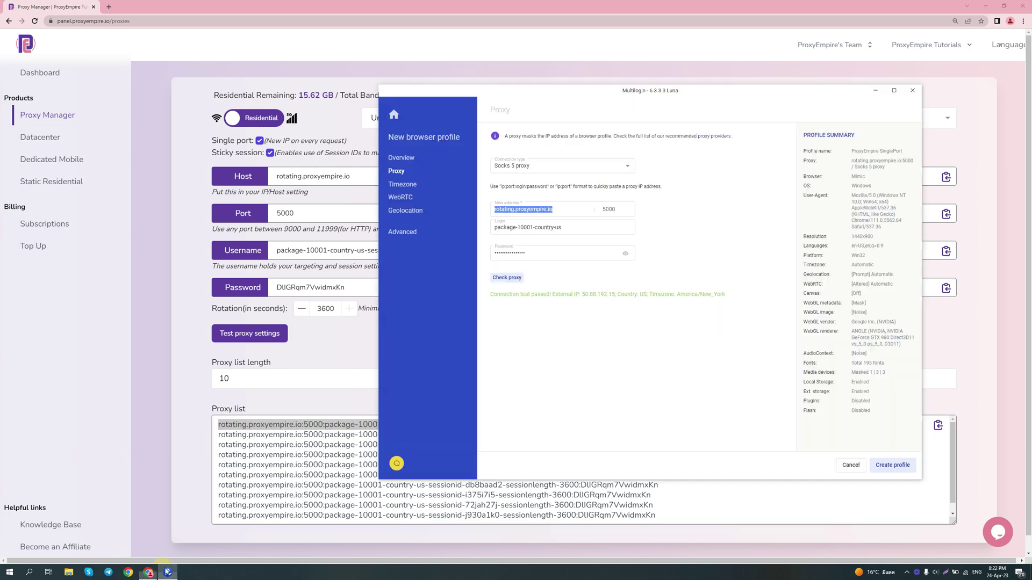
key("ctrl+v")
double_click(484, 253)
left_click(359, 182)
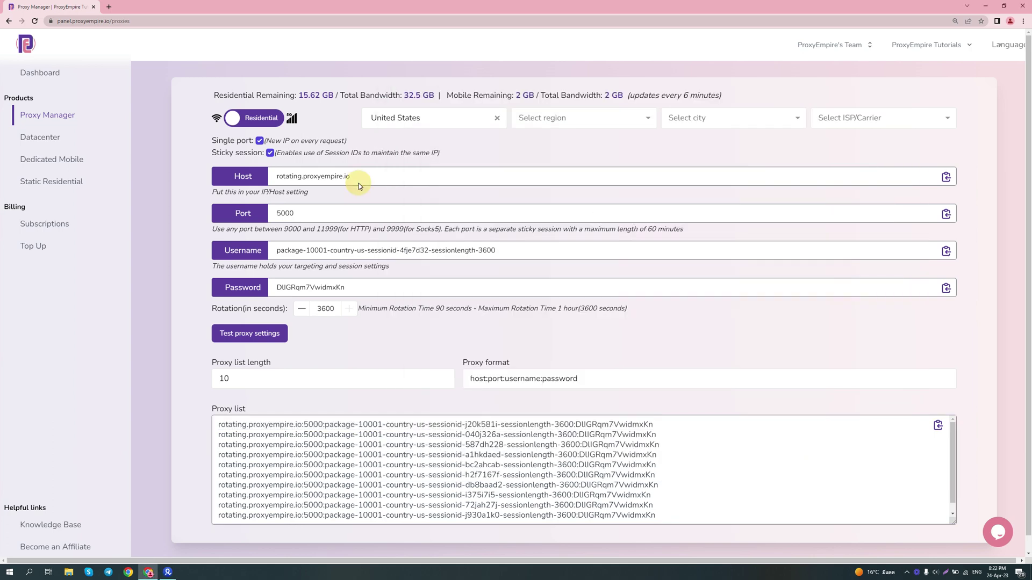
double_click(359, 177)
key("alt+Tab")
double_click(564, 209)
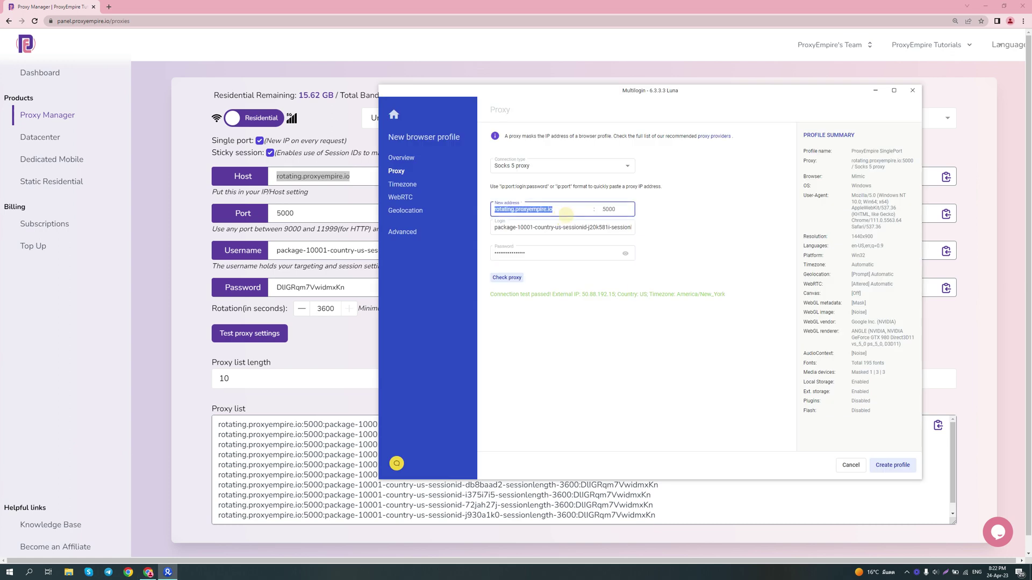
left_click(564, 228)
- Copy ProxyEmpire's sticky-session username into the profile's Login field
left_click(339, 250)
key("ctrl+a")
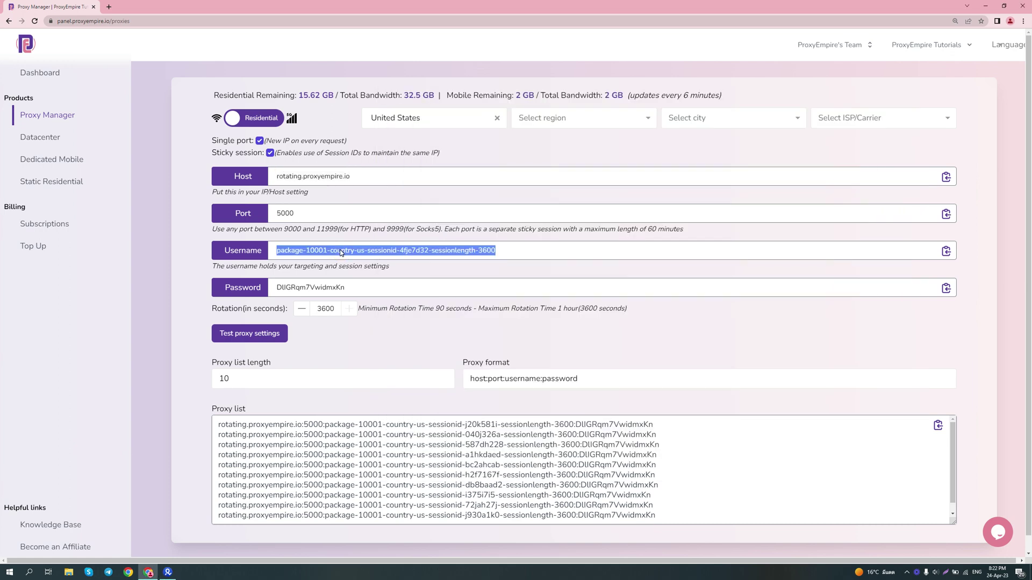
key("alt+Tab")
triple_click(591, 233)
key("ctrl+v")
- Copy the proxy password into the profile's Password field and run the connection check
left_click(297, 287)
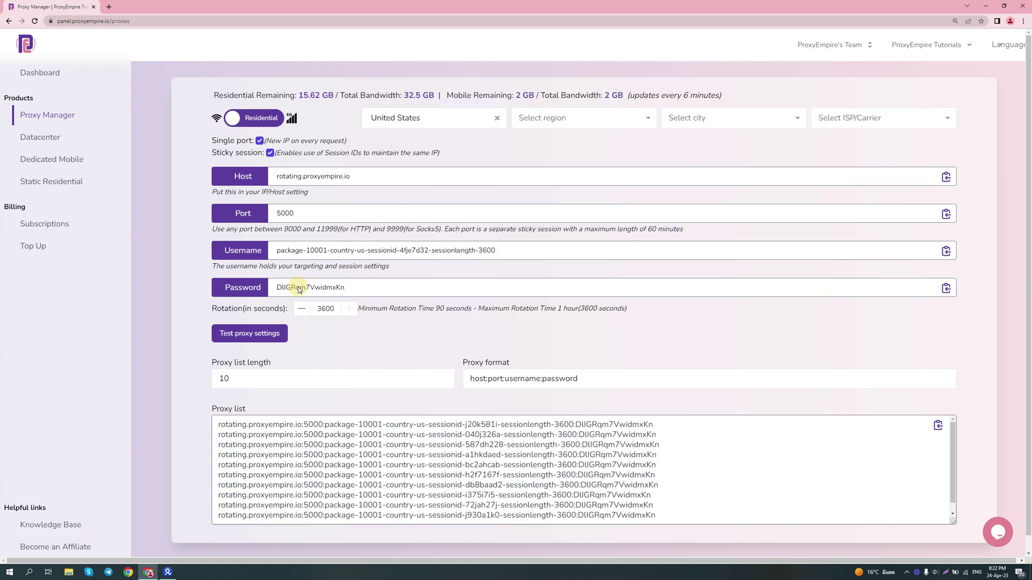
double_click(296, 287)
key("alt+Tab")
double_click(559, 253)
key("ctrl+v")
left_click(507, 277)
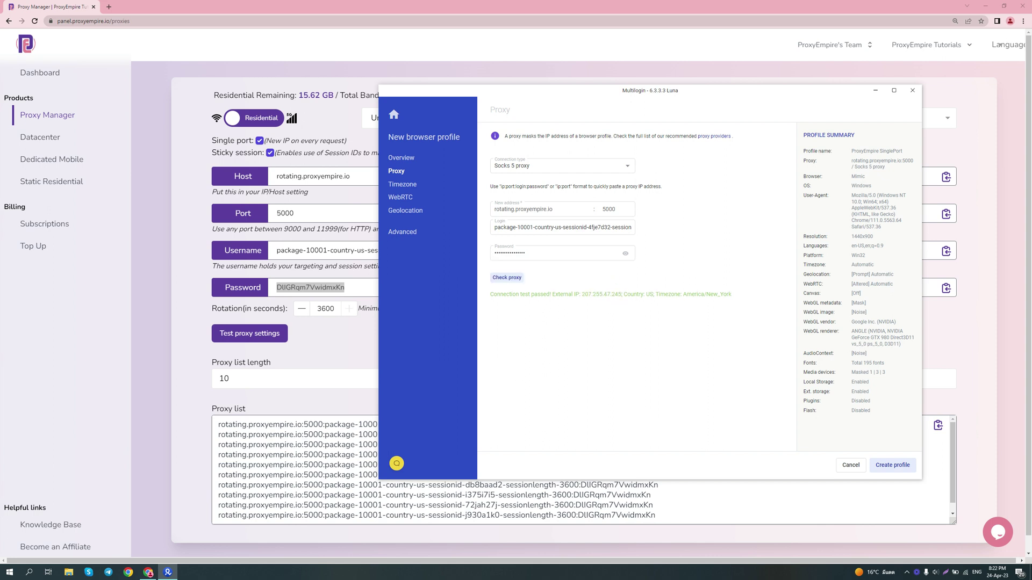
- Use the second proxy line's username (session 040j326a) as the login and recheck the proxy
left_click(548, 495)
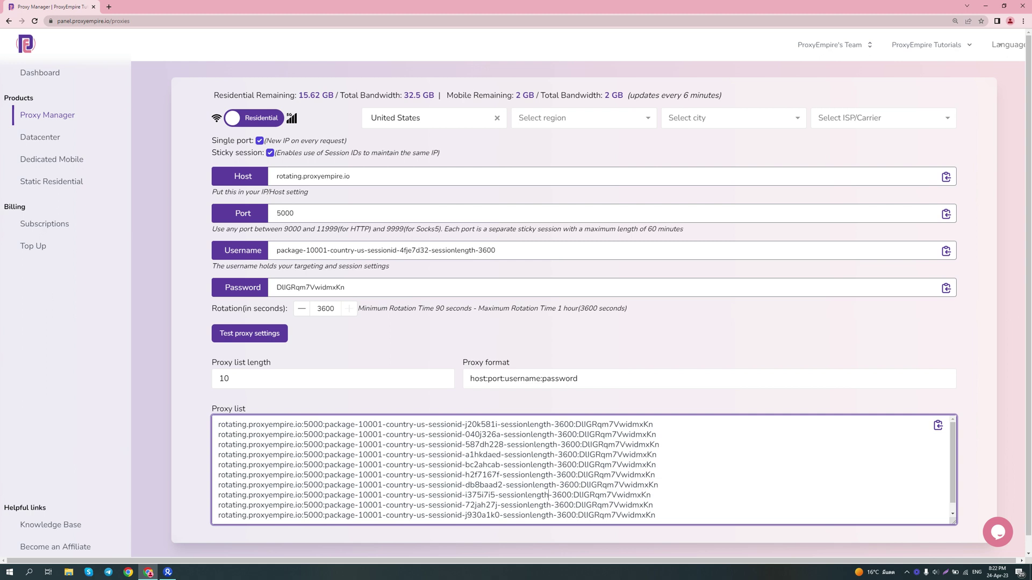
left_click_drag(324, 434, 576, 435)
key("ctrl+c")
left_click(167, 572)
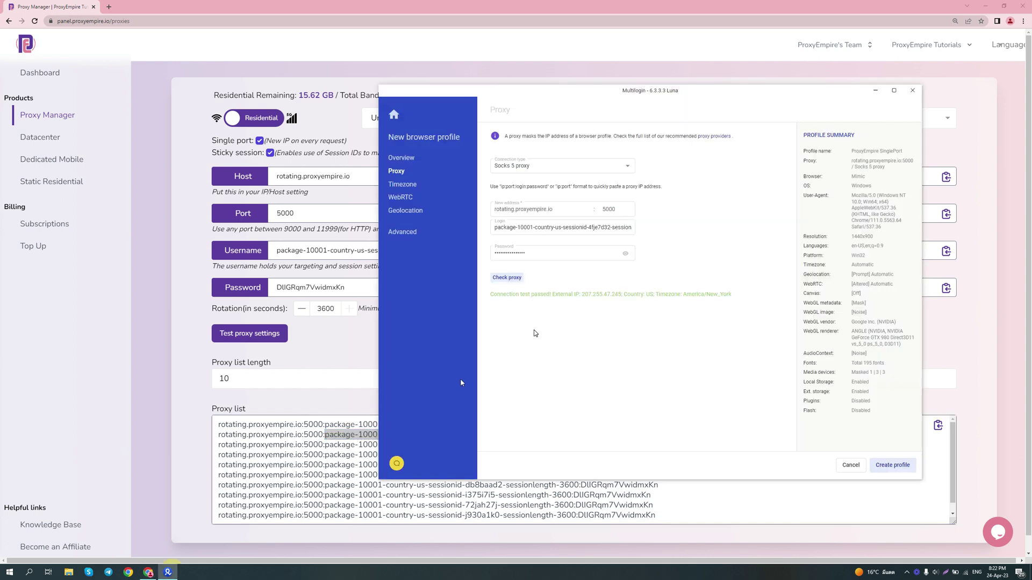
triple_click(583, 227)
key("ctrl+v")
left_click(513, 276)
left_click(601, 230)
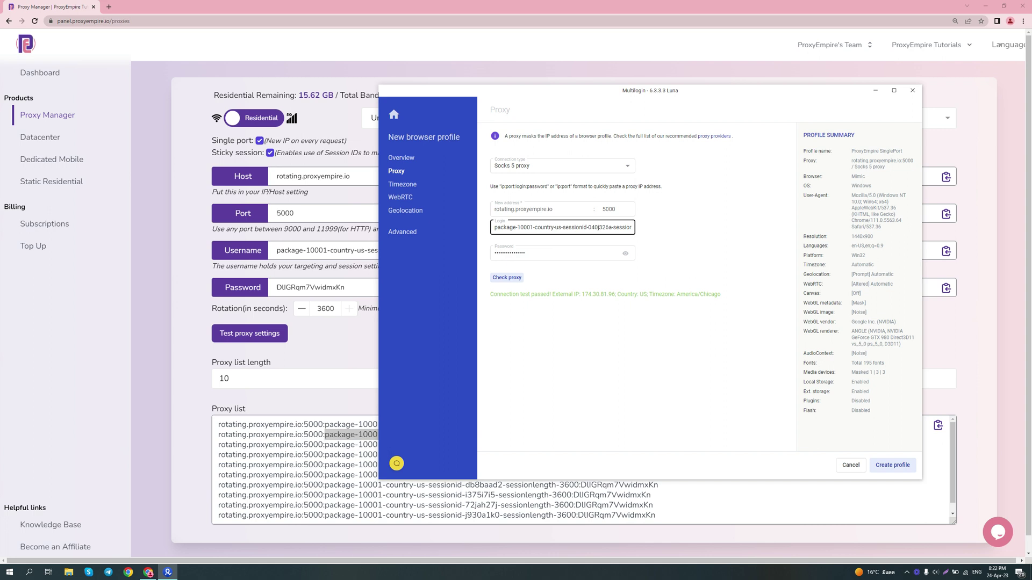
left_click_drag(588, 227, 608, 231)
type("1234")
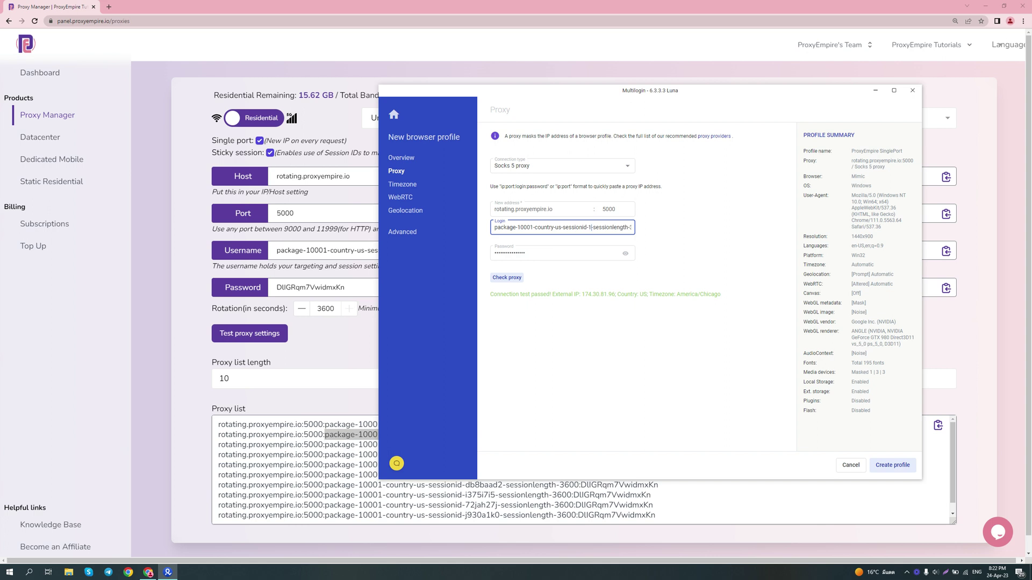
type("5678")
left_click(513, 278)
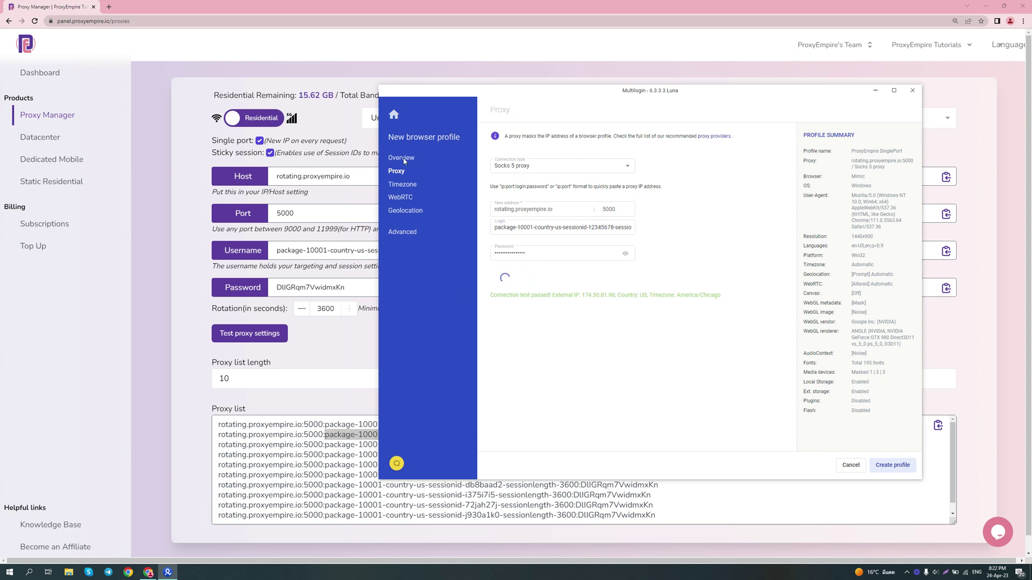
left_click(609, 233)
left_click(609, 236)
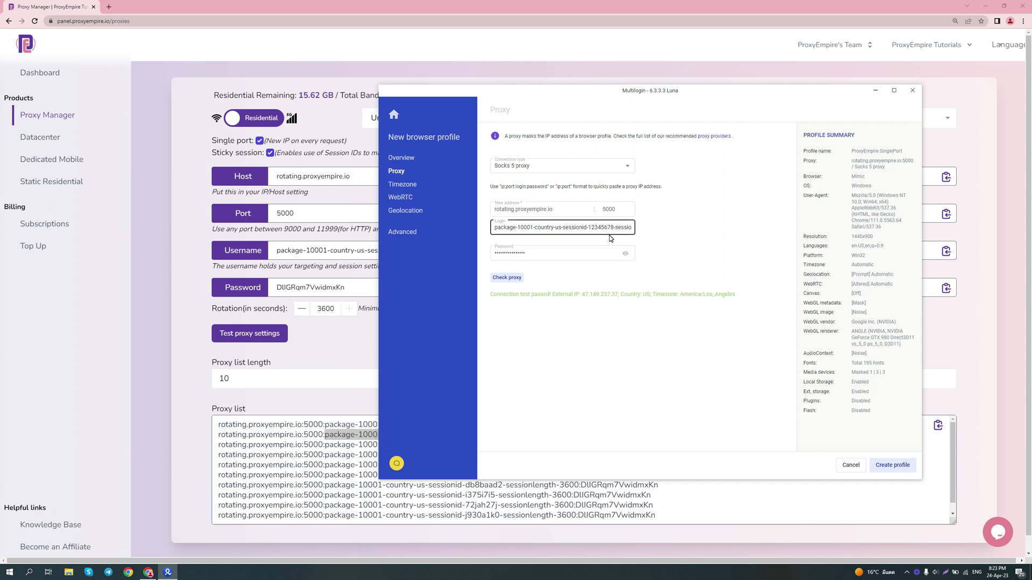